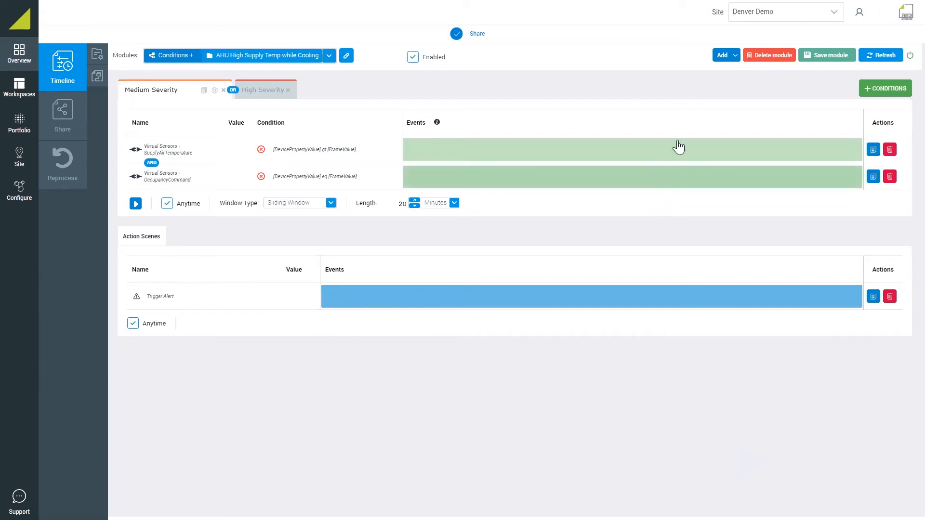
# Create a new conditions and actions module named "AHU Discharge Air Temperature Performance" and name its scene "LOW LT 1C"
pyautogui.click(723, 56)
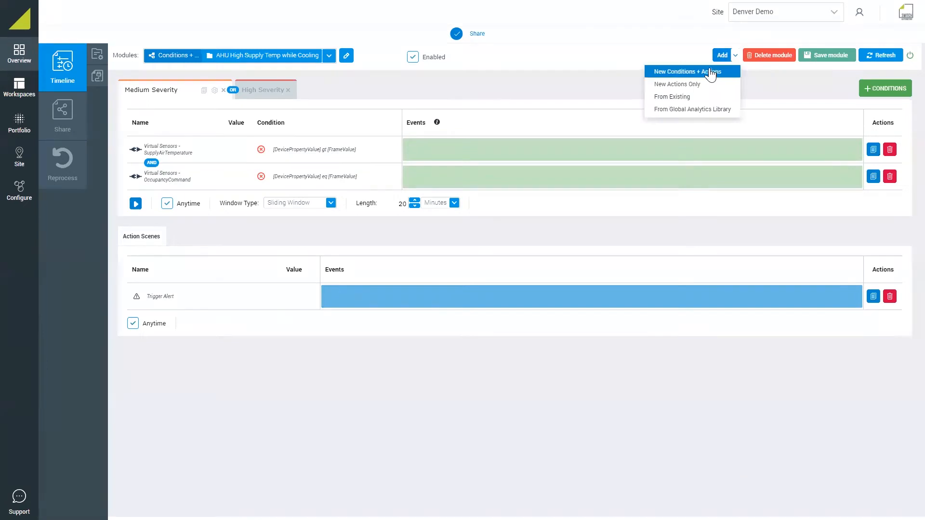
pyautogui.click(708, 72)
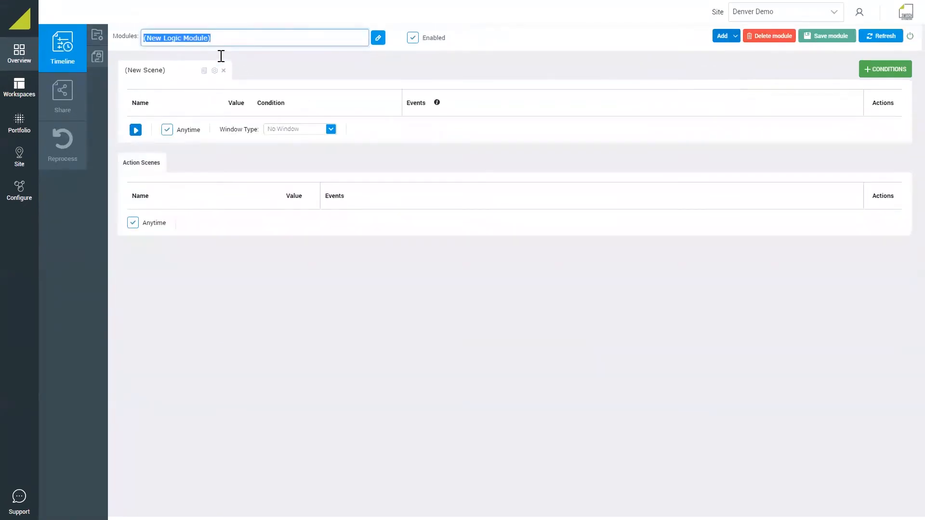
pyautogui.write('AHU Discharge Air Temperature Perforam')
pyautogui.press('BackSpace')
pyautogui.press('BackSpace')
pyautogui.write('mance')
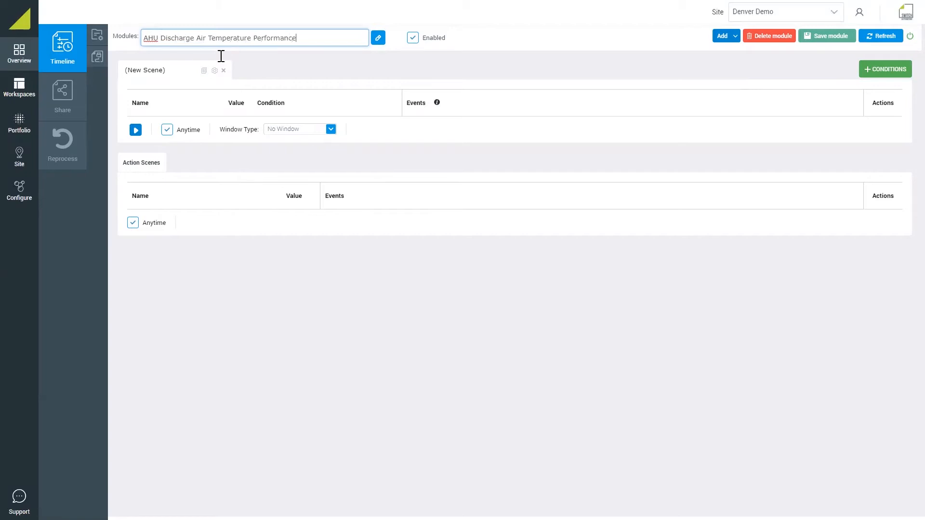
pyautogui.click(378, 38)
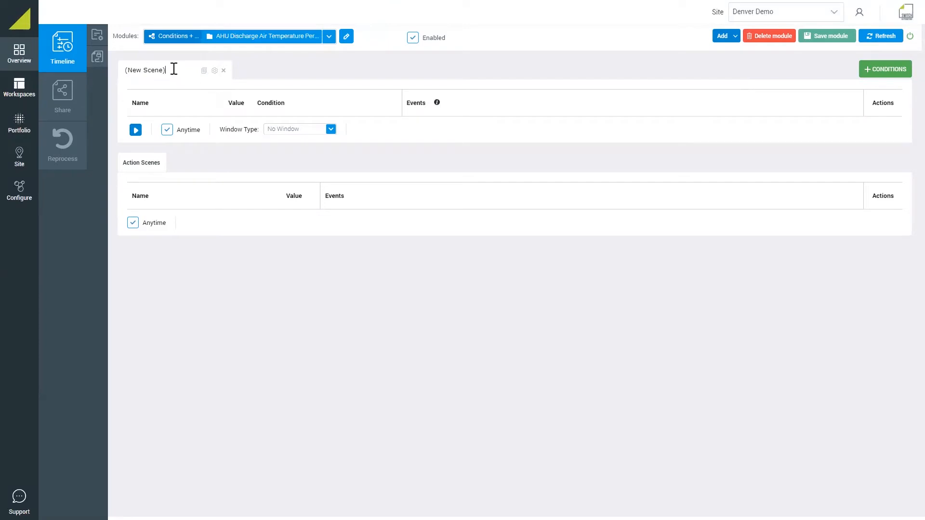
pyautogui.click(137, 69)
pyautogui.write('LOW LT 1C')
# Find the supply air temperature devices in the library and add SupplyAirTemperature and AirSupplyAirTemperatureSetpoint as conditions of the scene
pyautogui.click(103, 59)
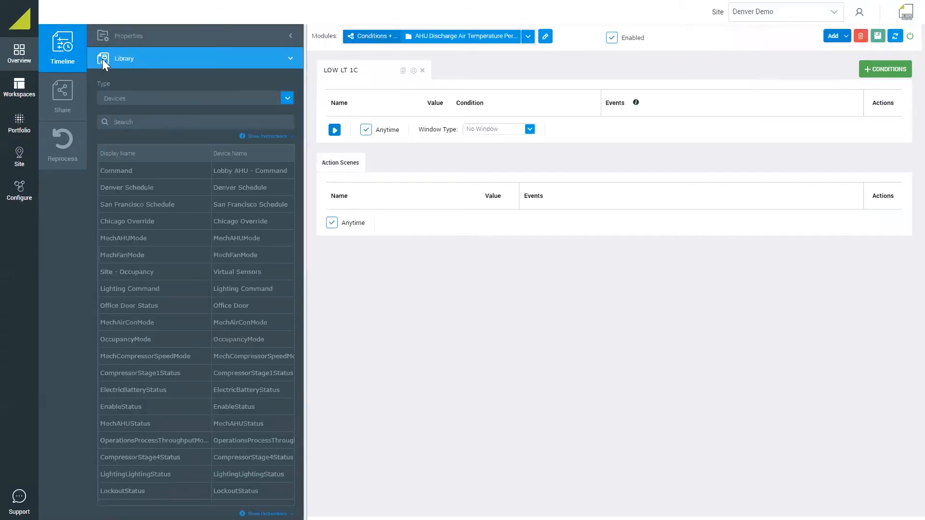
pyautogui.click(122, 121)
pyautogui.write('supplyairtemperature')
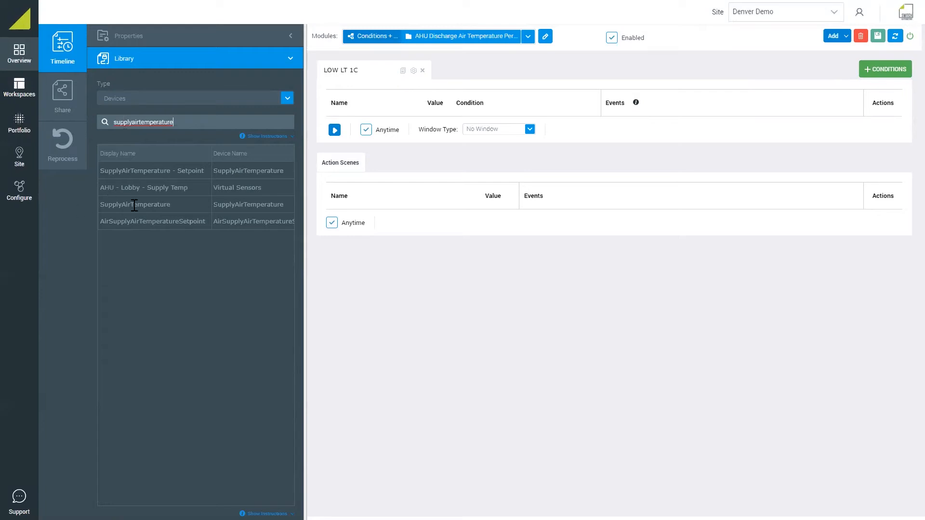
pyautogui.moveTo(180, 201); pyautogui.dragTo(526, 94)
pyautogui.moveTo(166, 227); pyautogui.dragTo(485, 148)
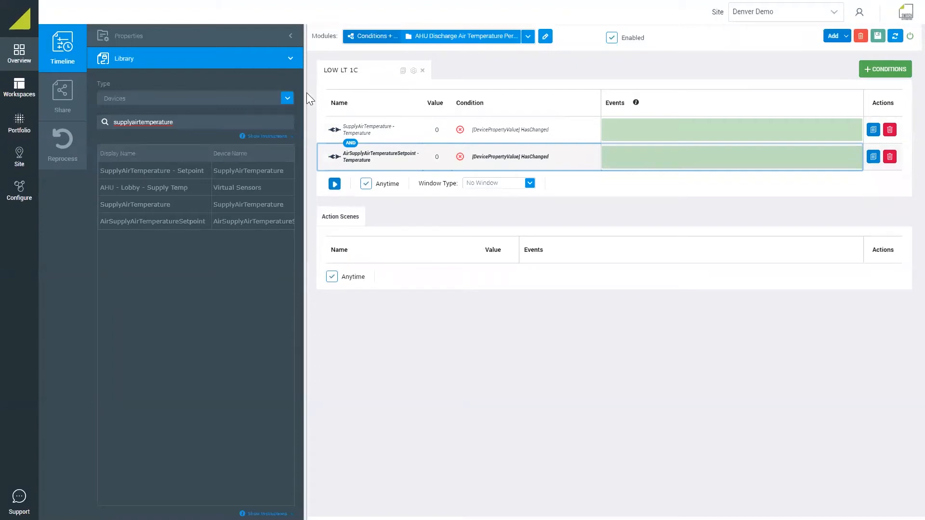
# Search the device library for "mechahu" and add MechAHUStatus as a third condition
pyautogui.moveTo(175, 122); pyautogui.dragTo(108, 122)
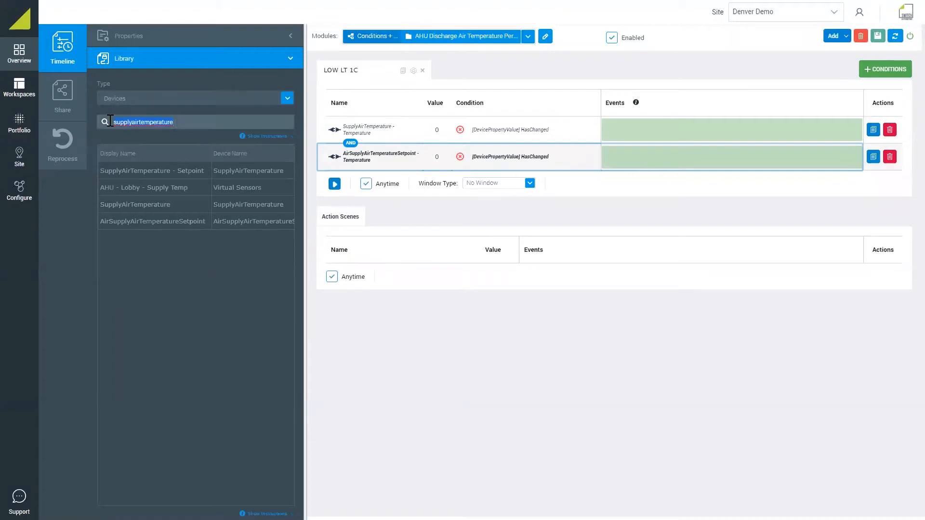
pyautogui.write('mechahu')
pyautogui.moveTo(126, 188); pyautogui.dragTo(548, 171)
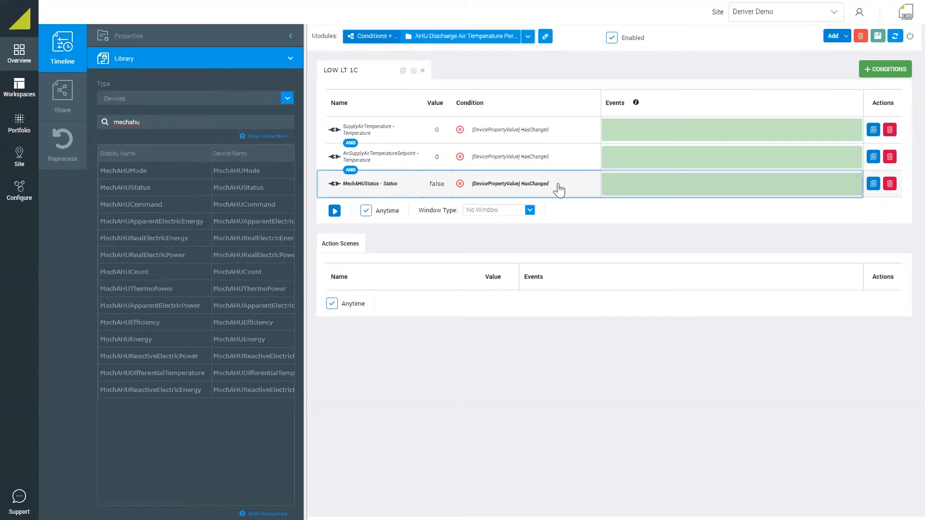
# Set the operator of the SupplyAirTemperature condition to Is Less Than
pyautogui.click(634, 133)
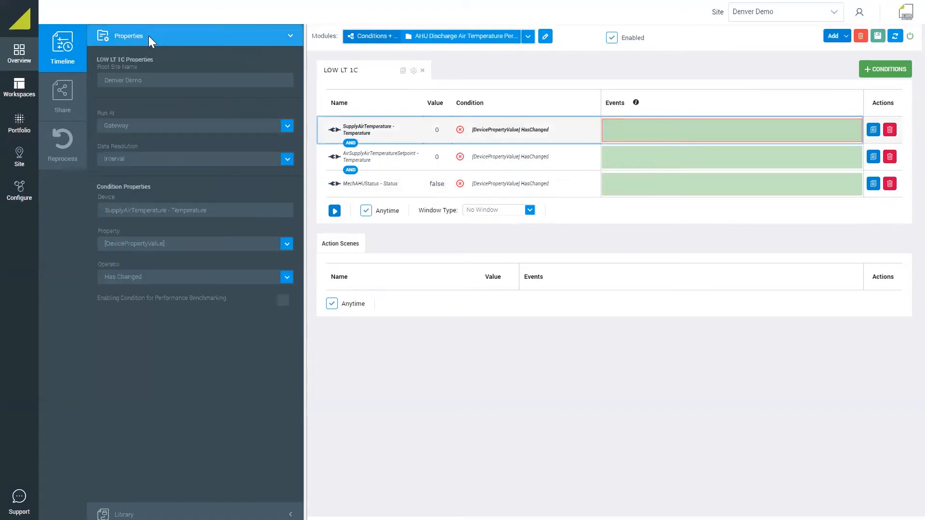
pyautogui.click(143, 284)
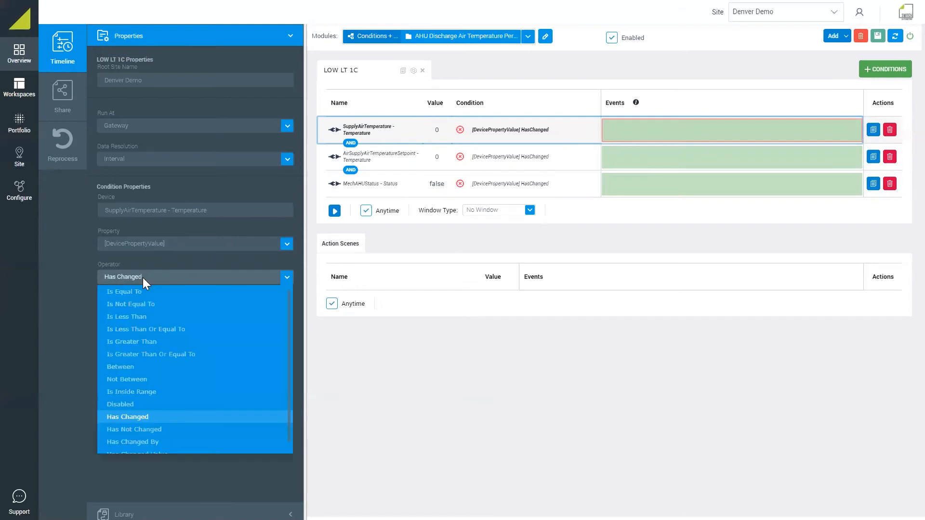
pyautogui.click(135, 321)
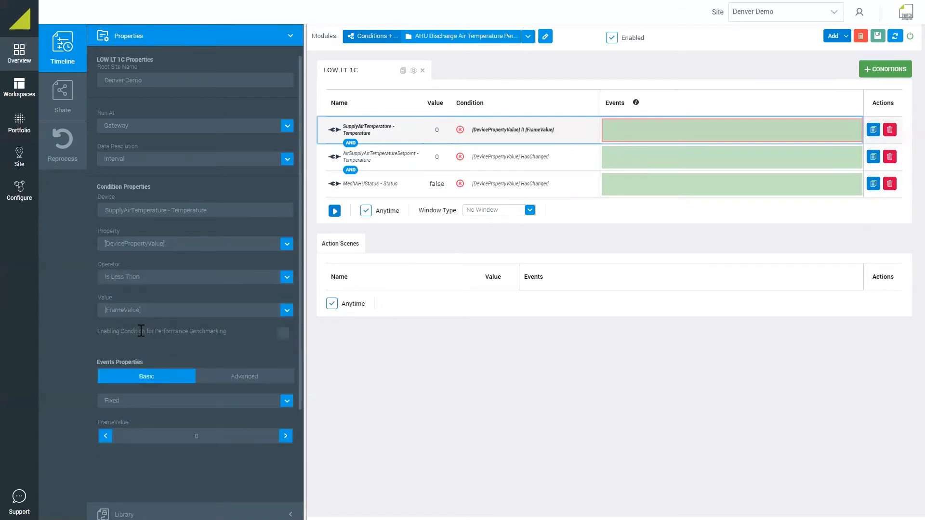
# Compare SupplyAirTemperature with the value of the AirSupplyAirTemperatureSetpoint - Temperature device, offset by minus 1 unit
pyautogui.scroll(-2, 102, 336)
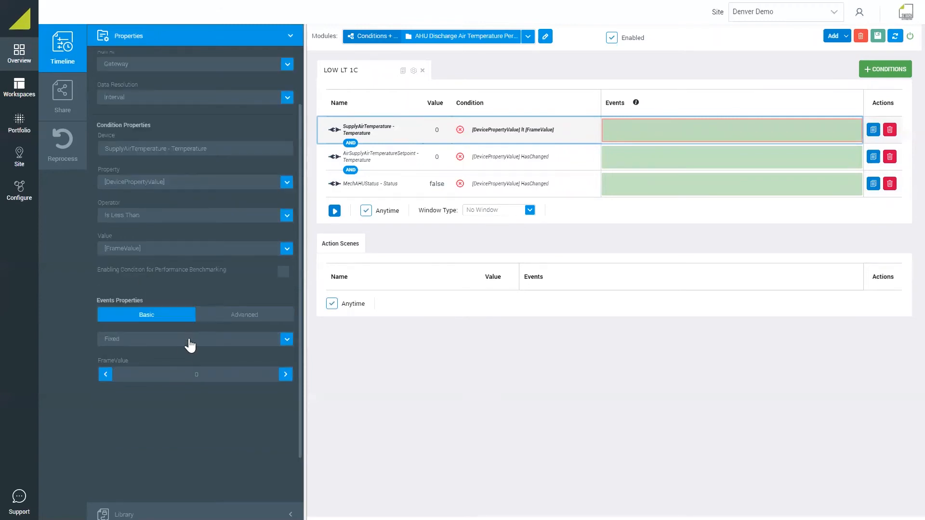
pyautogui.click(162, 351)
pyautogui.click(153, 369)
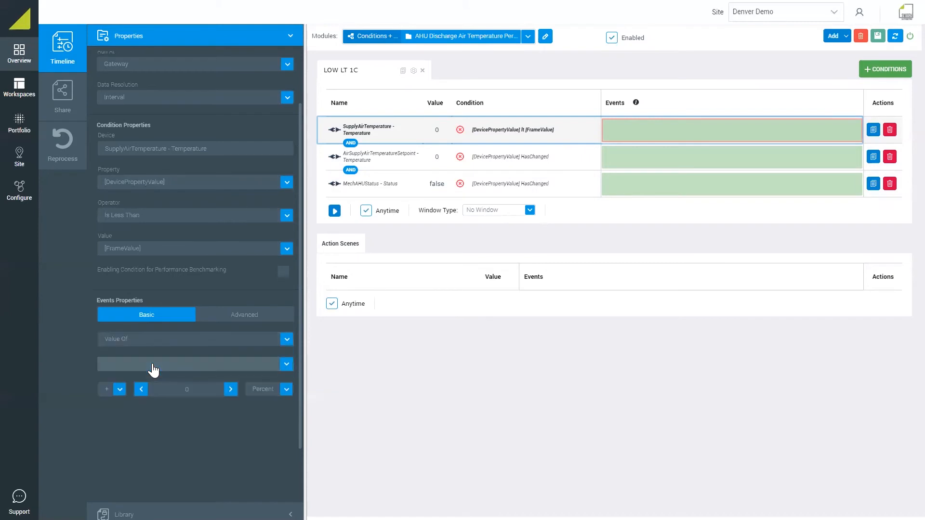
pyautogui.click(149, 372)
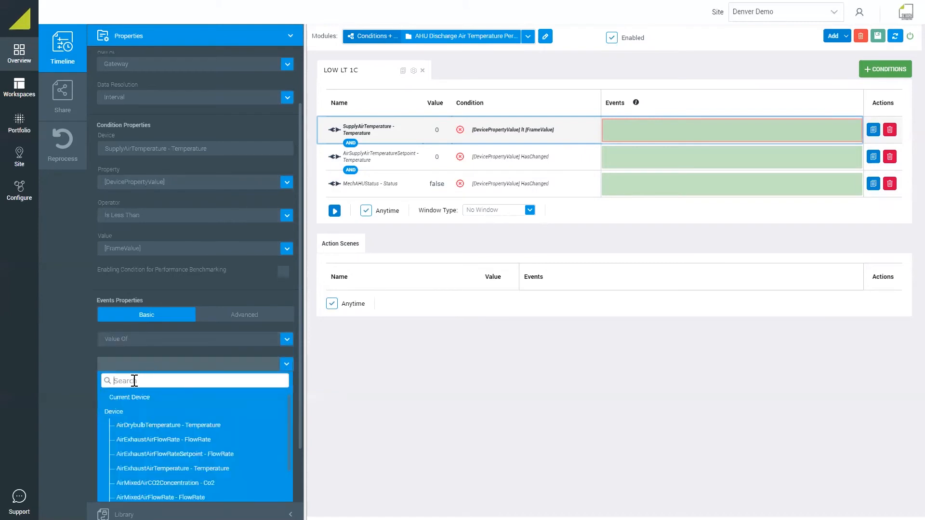
pyautogui.write('sup')
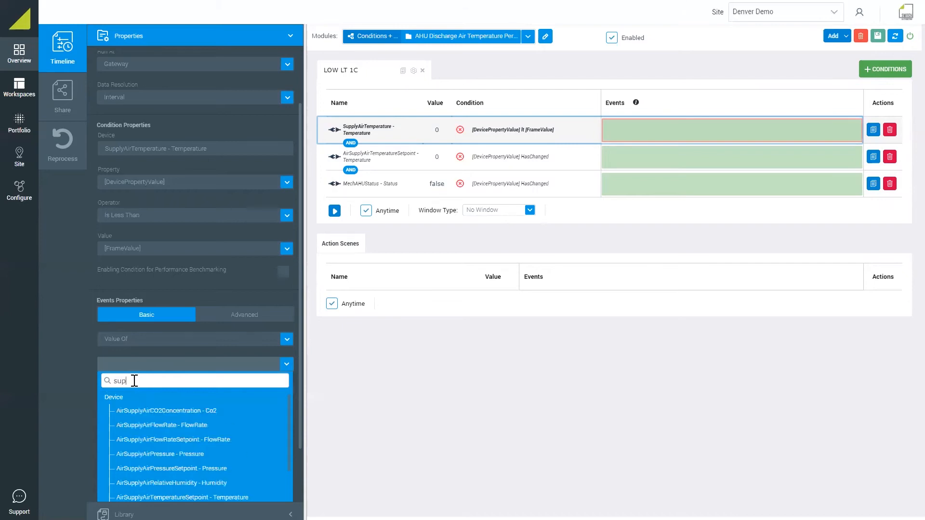
pyautogui.write('plyairtemp')
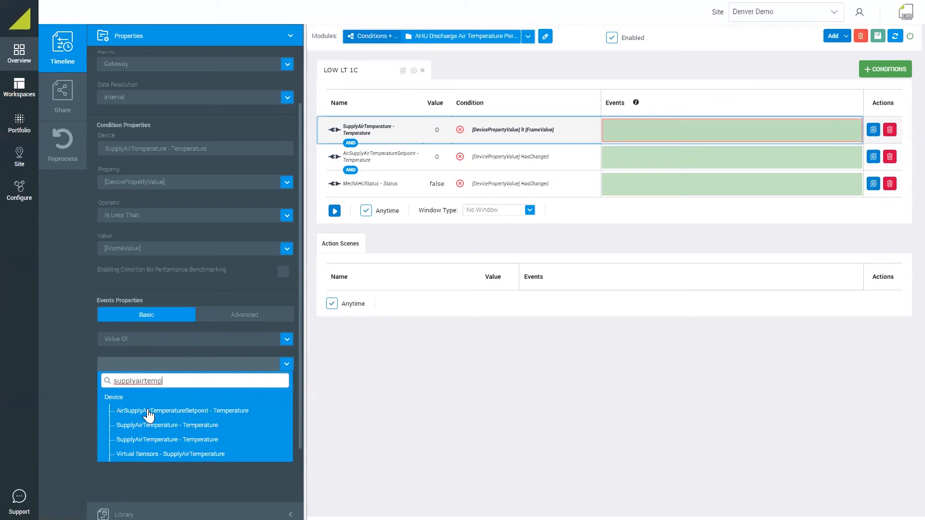
pyautogui.click(148, 411)
pyautogui.click(119, 391)
pyautogui.click(231, 389)
pyautogui.click(277, 390)
pyautogui.click(268, 418)
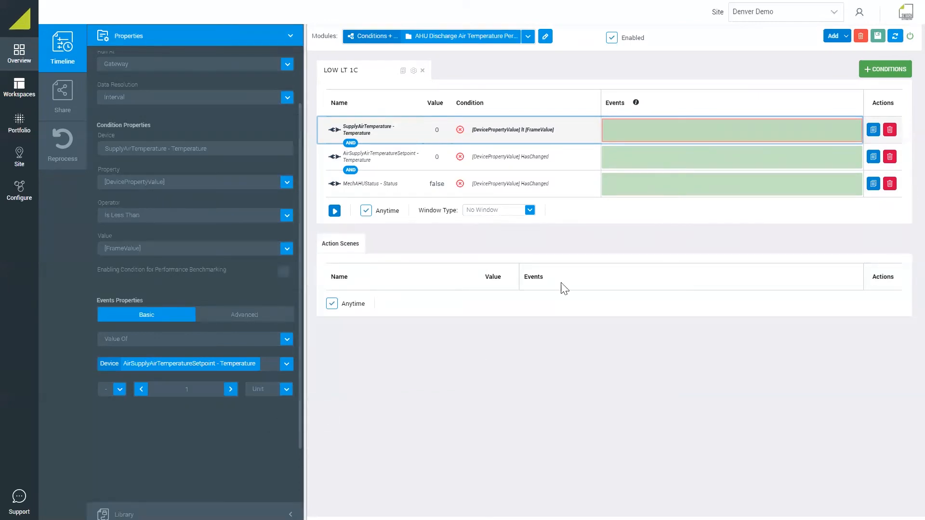
# Set the operator of the AirSupplyAirTemperatureSetpoint condition to Disabled
pyautogui.click(629, 161)
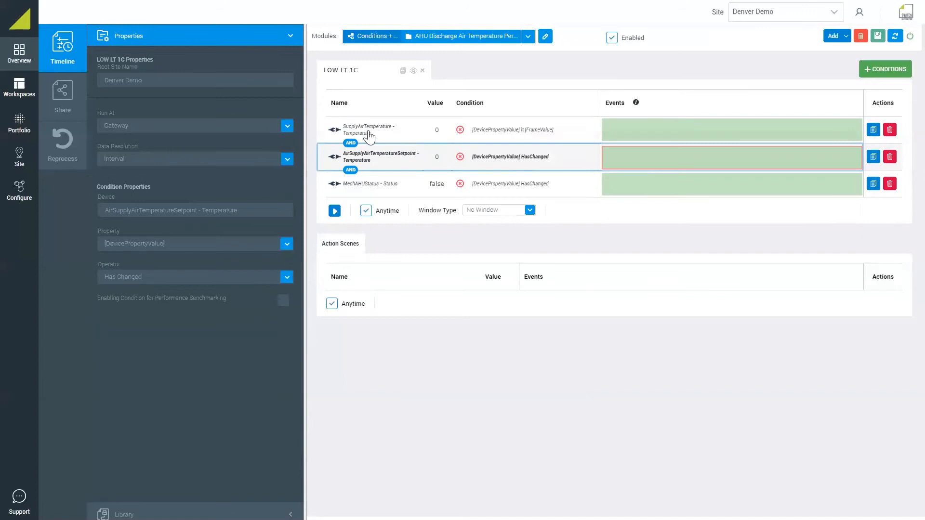
pyautogui.click(150, 279)
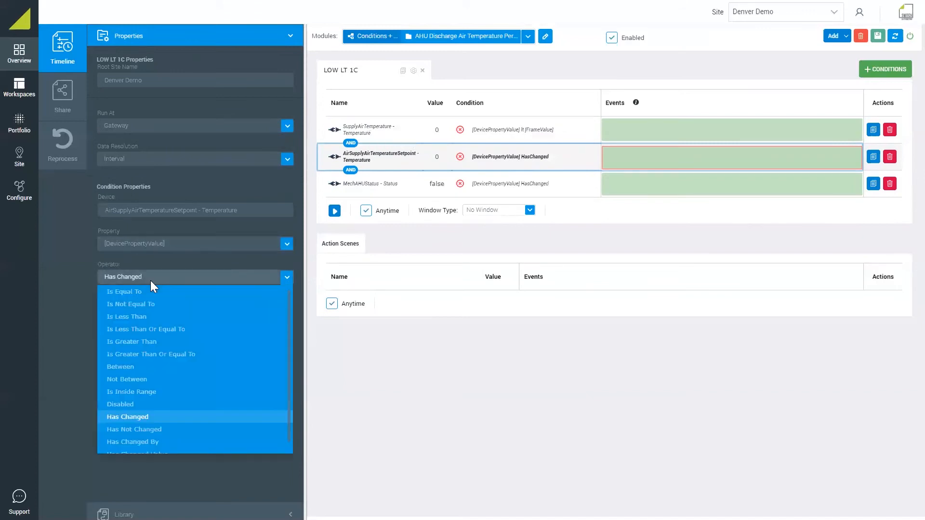
pyautogui.click(130, 405)
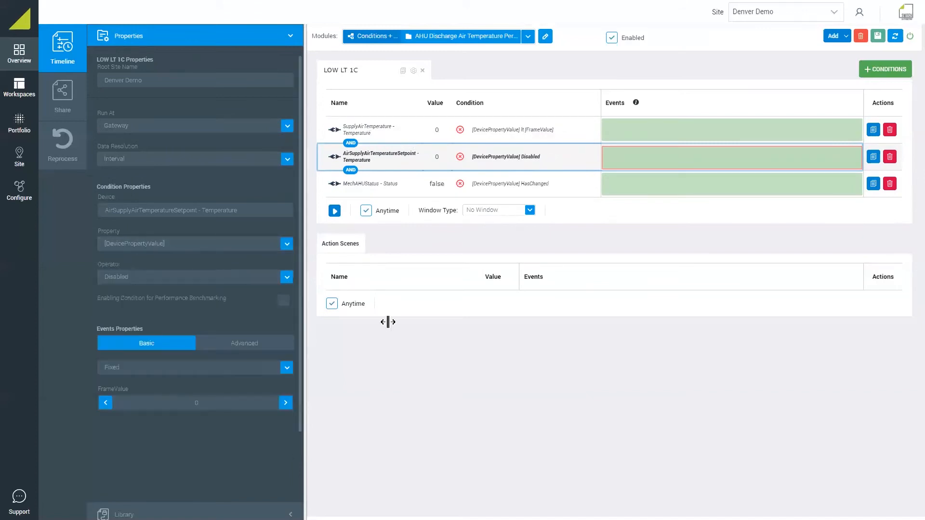
# Set the MechAHUStatus condition to Is Equal To with a fixed frame value of On
pyautogui.click(627, 193)
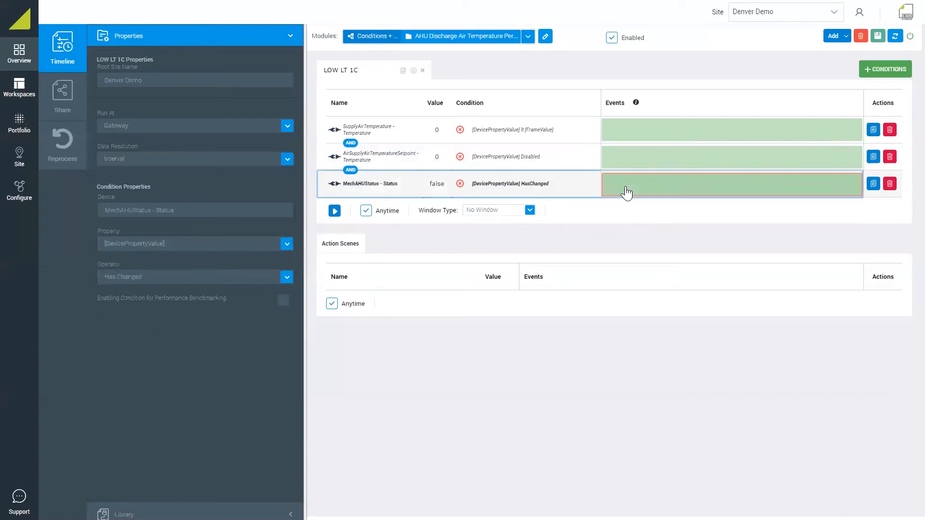
pyautogui.click(165, 279)
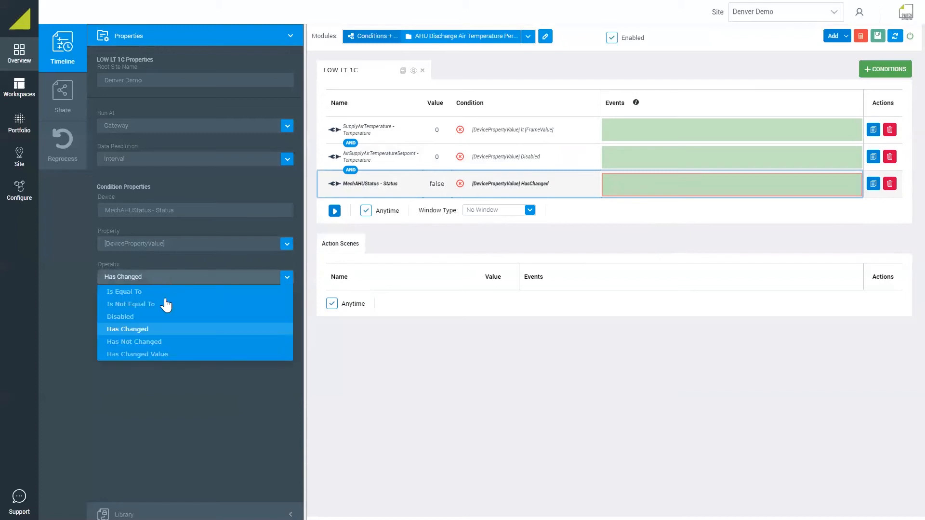
pyautogui.click(131, 294)
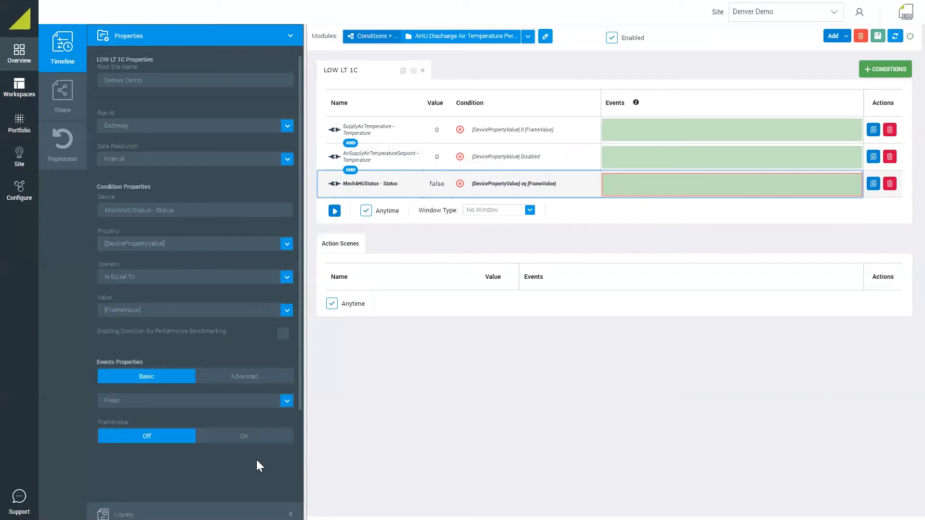
pyautogui.click(220, 439)
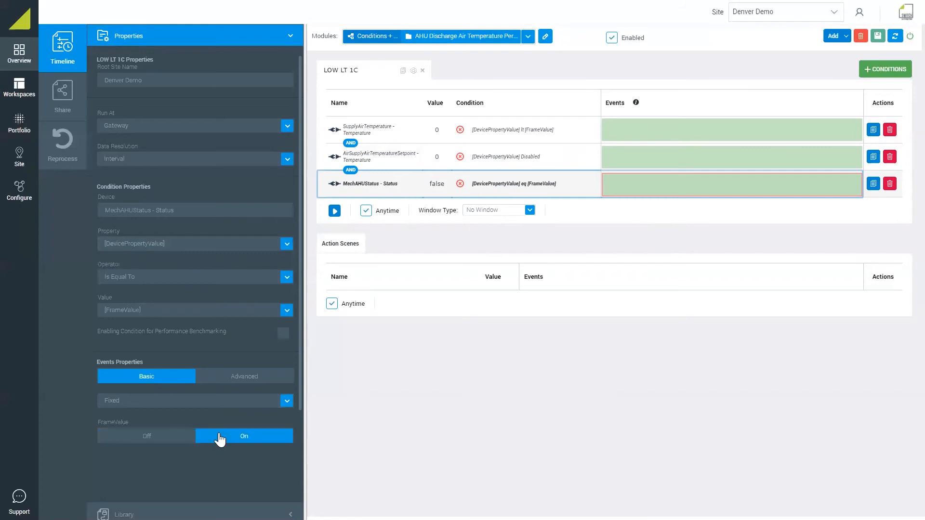
# Give the LOW LT 1C scene a sliding window with a length of 15 minutes
pyautogui.click(480, 216)
pyautogui.click(485, 238)
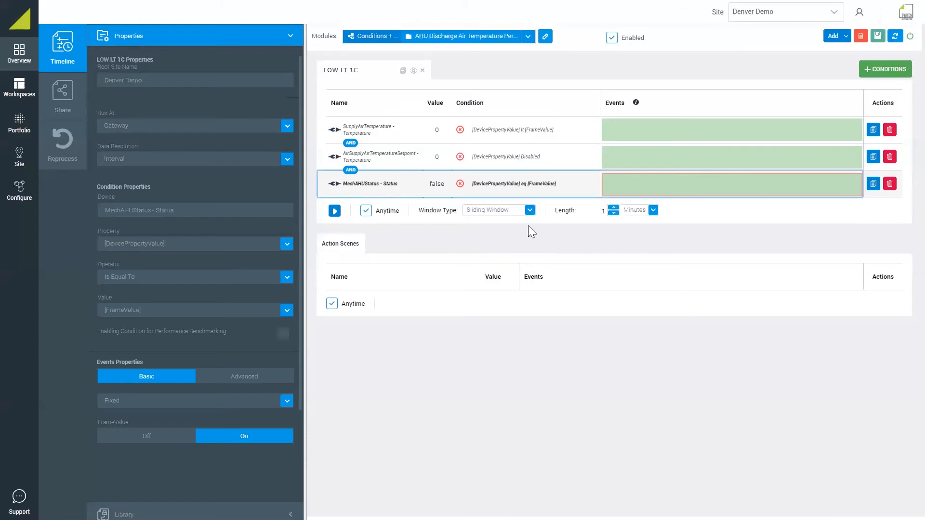
pyautogui.click(606, 210)
pyautogui.write('5')
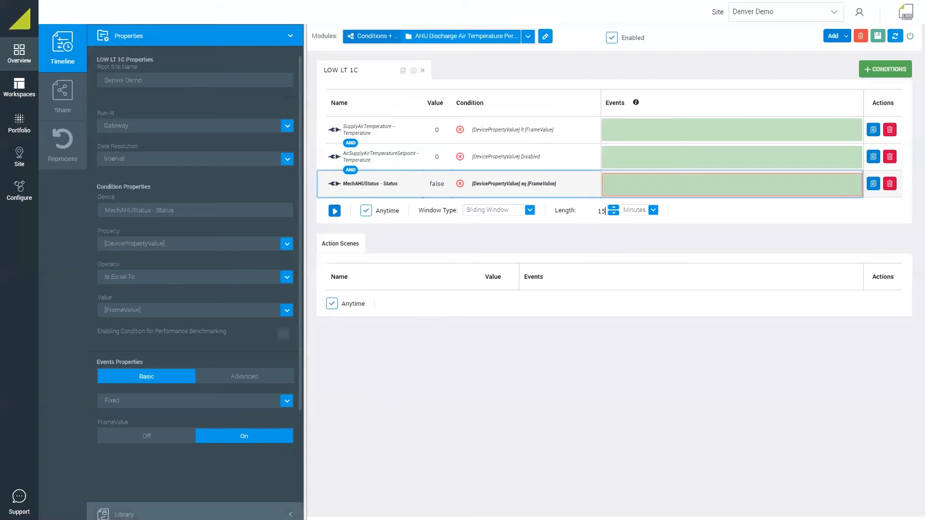
# Switch the library type to Actions and add a Trigger Alert action to the action scene
pyautogui.click(208, 514)
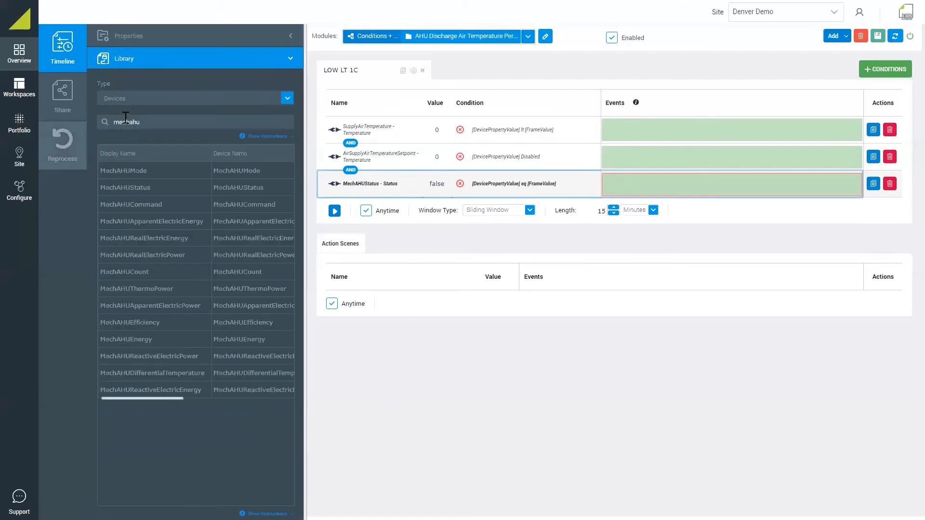
pyautogui.click(166, 101)
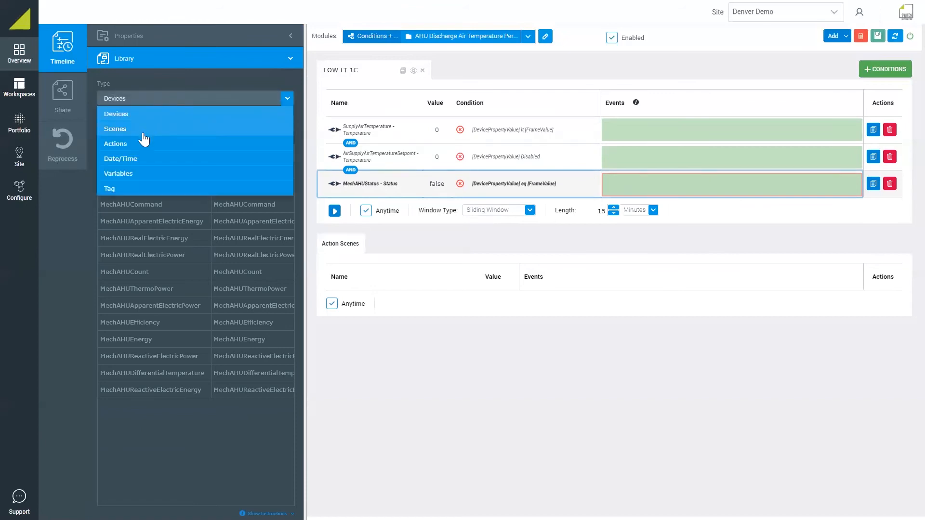
pyautogui.click(134, 144)
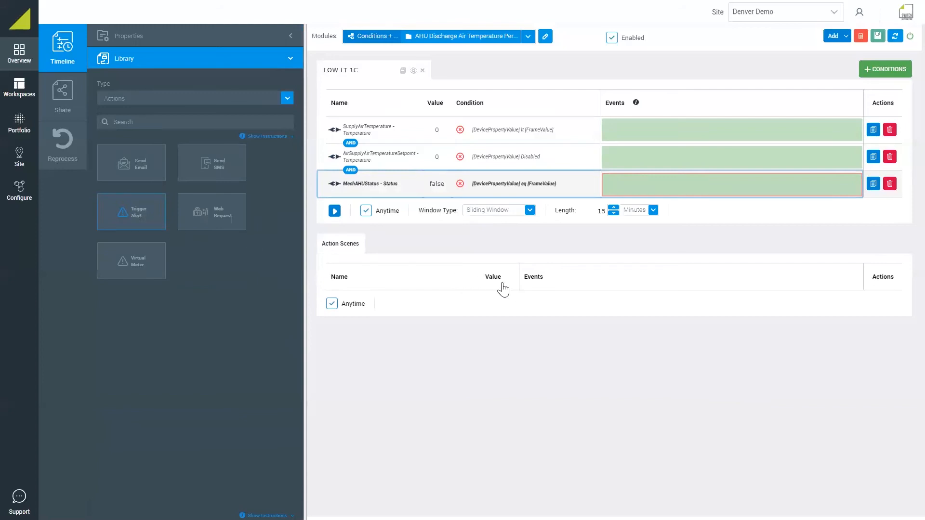
pyautogui.moveTo(139, 222); pyautogui.dragTo(517, 293)
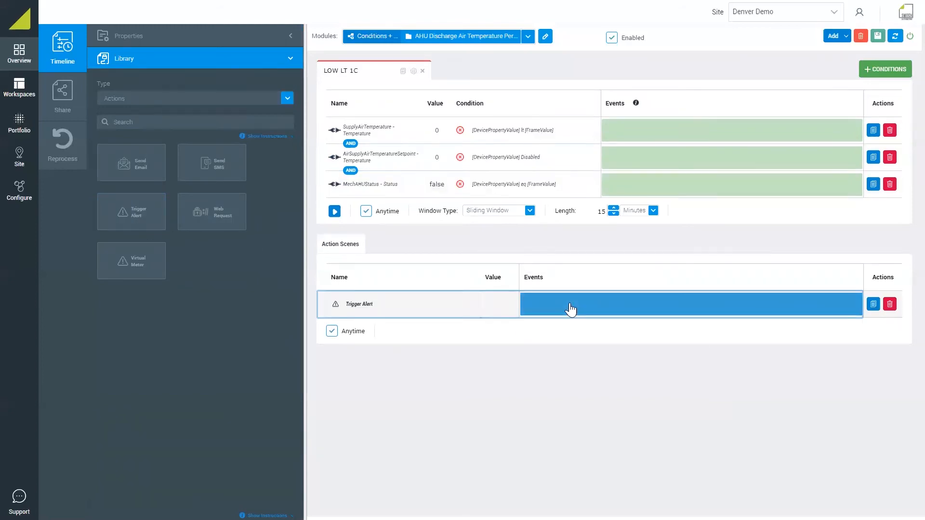
# Set the Trigger Alert action's severity to Low (3) and its category to Comfort
pyautogui.click(571, 310)
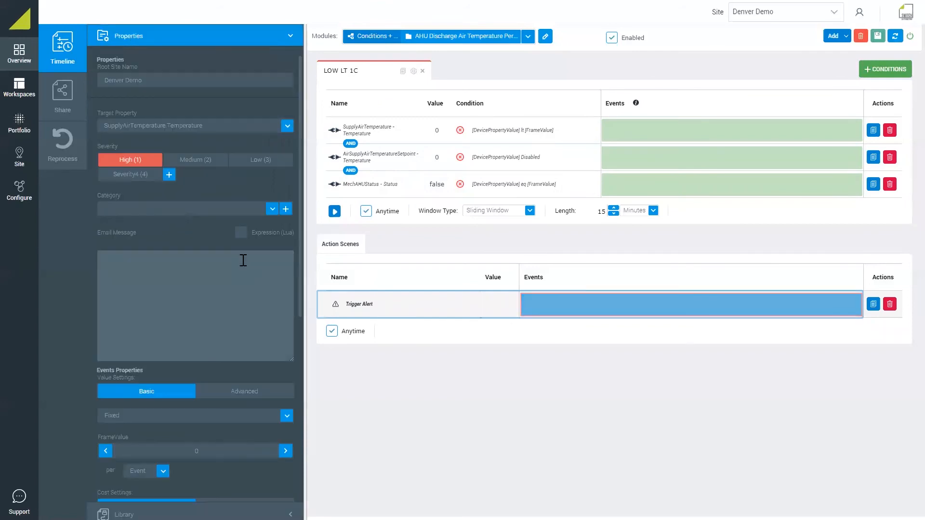
pyautogui.click(264, 160)
pyautogui.click(272, 210)
pyautogui.click(199, 224)
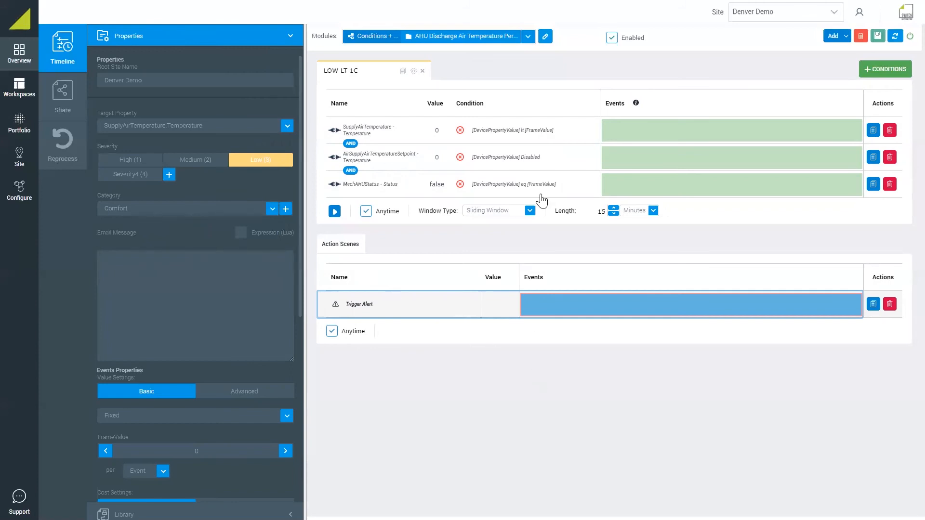
# Add another conditions scene to the module and name it "HIGH GT 3C"
pyautogui.click(900, 73)
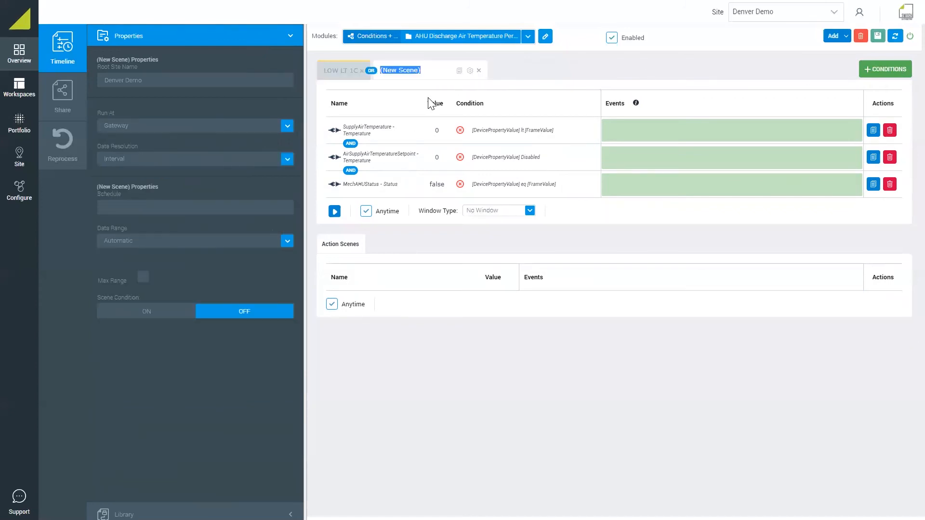
pyautogui.write('HIGH GT 3C')
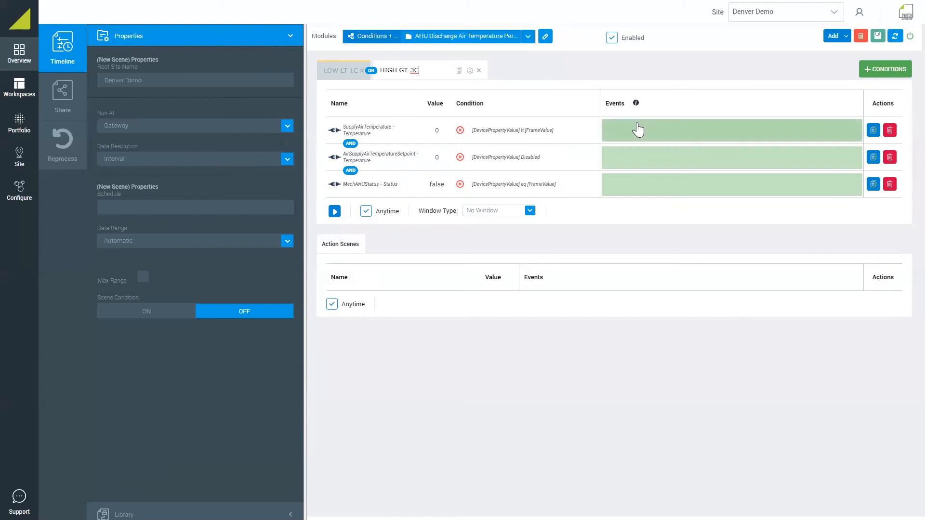
# Set the HIGH GT 3C scene's SupplyAirTemperature condition to Is Greater Than the AirSupplyAirTemperatureSetpoint value plus 3
pyautogui.click(622, 137)
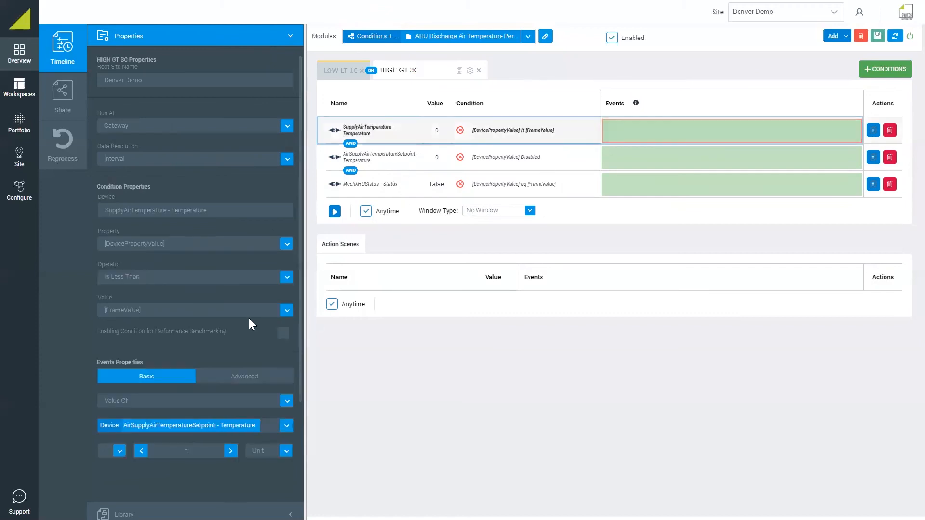
pyautogui.click(174, 283)
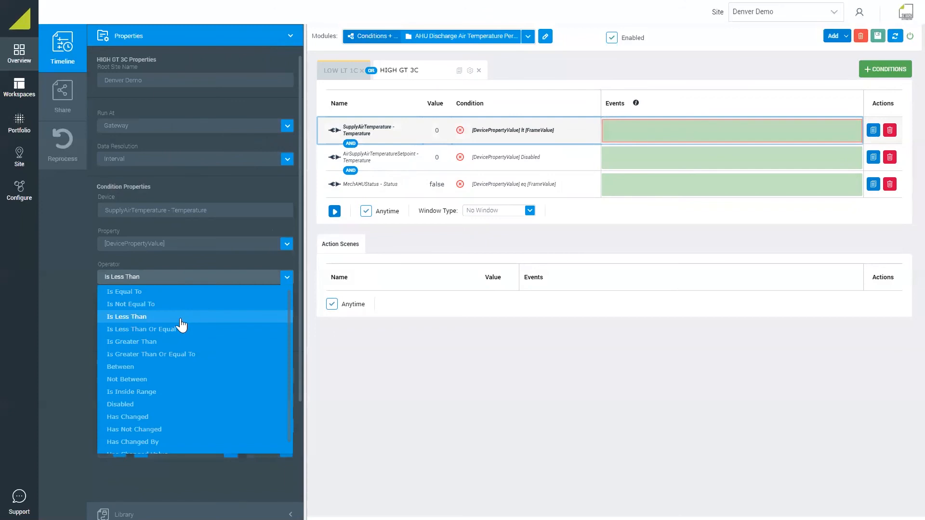
pyautogui.click(161, 341)
pyautogui.scroll(-1, 166, 383)
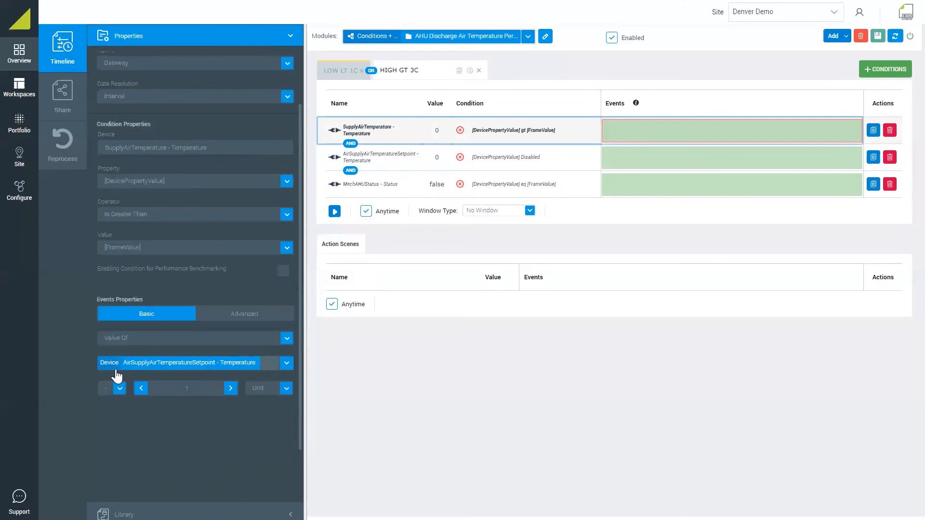
pyautogui.click(233, 389)
pyautogui.click(231, 388)
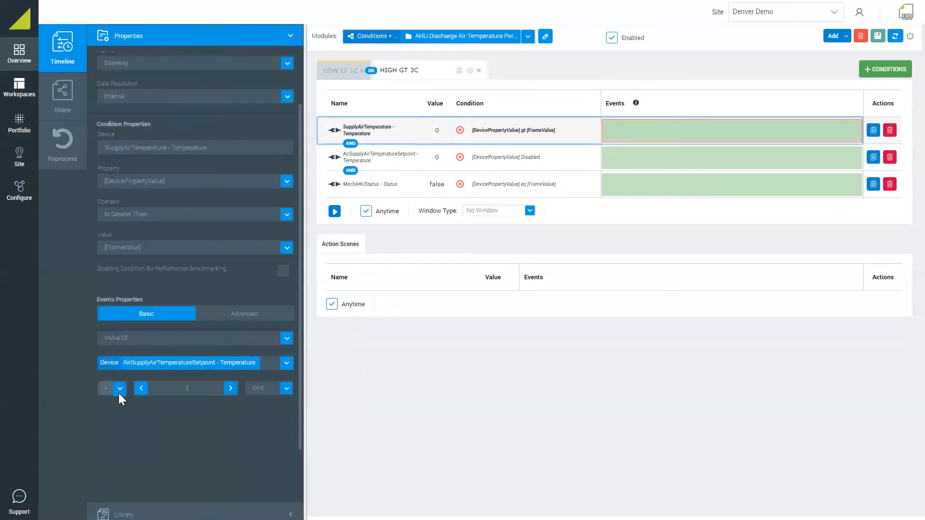
pyautogui.click(116, 404)
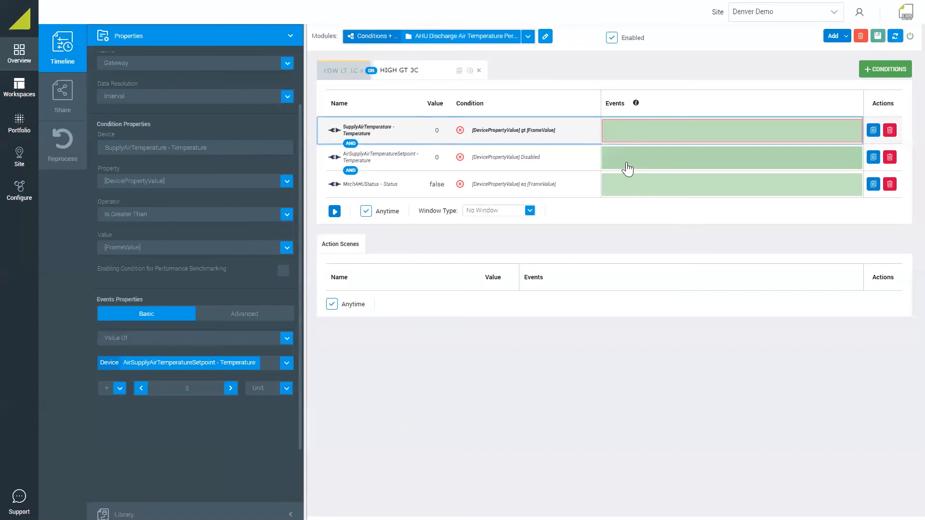
# Check the MechAHUStatus condition and give the HIGH GT 3C scene a sliding window with a length of 30 minutes
pyautogui.click(626, 186)
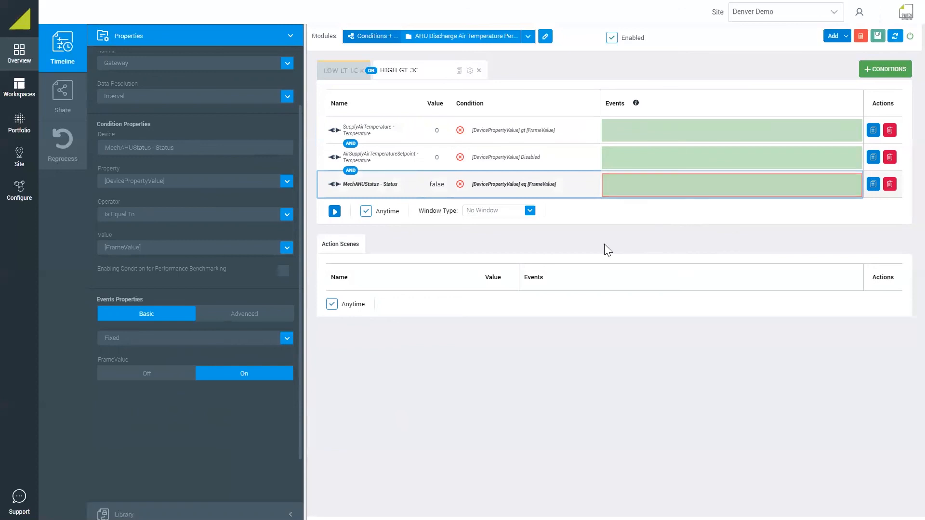
pyautogui.click(509, 216)
pyautogui.click(511, 240)
pyautogui.click(602, 210)
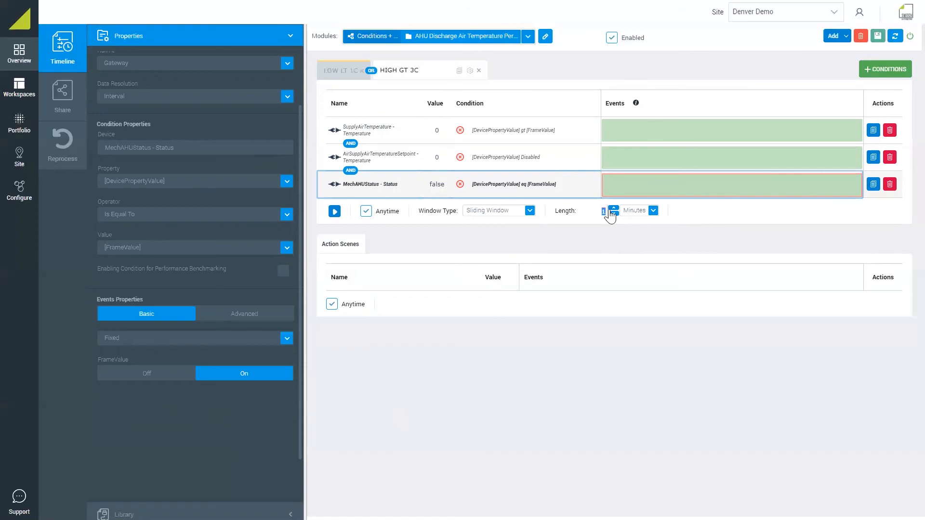
pyautogui.press('BackSpace')
pyautogui.write('30')
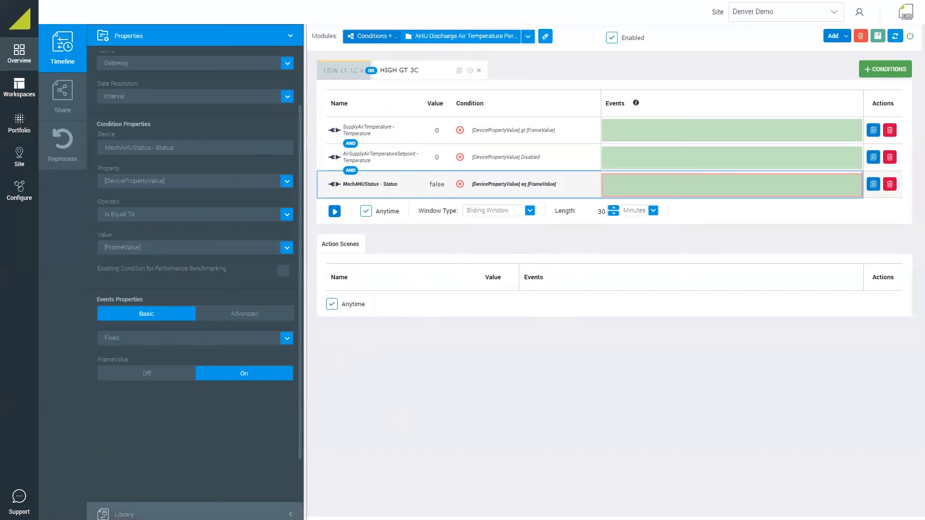
# Add a Trigger Alert action with High (1) severity and Comfort category to the HIGH GT 3C action scene, and save the module
pyautogui.click(145, 515)
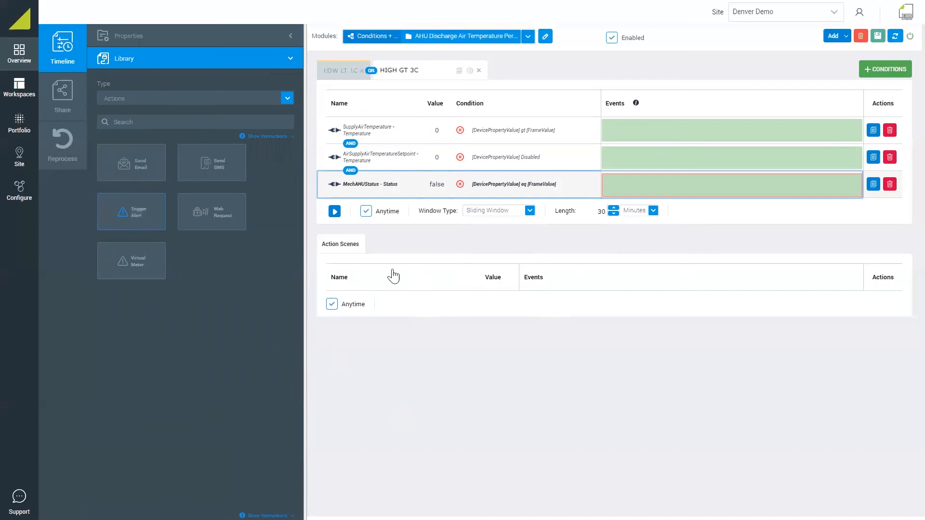
pyautogui.moveTo(114, 222); pyautogui.dragTo(628, 304)
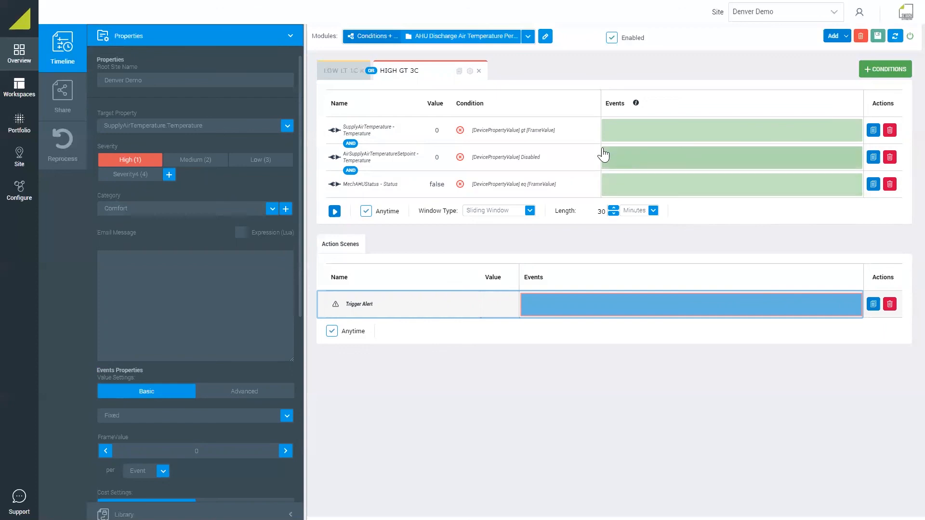
pyautogui.click(877, 39)
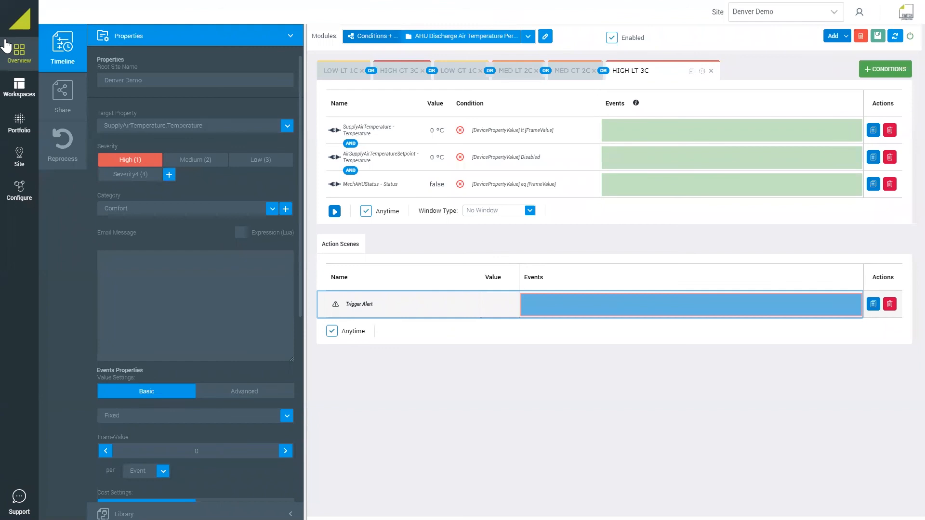
# Open the sharing settings for the AHU Discharge Air Temperature Performance module and limit sharing to the specific site Denver Demo
pyautogui.click(59, 104)
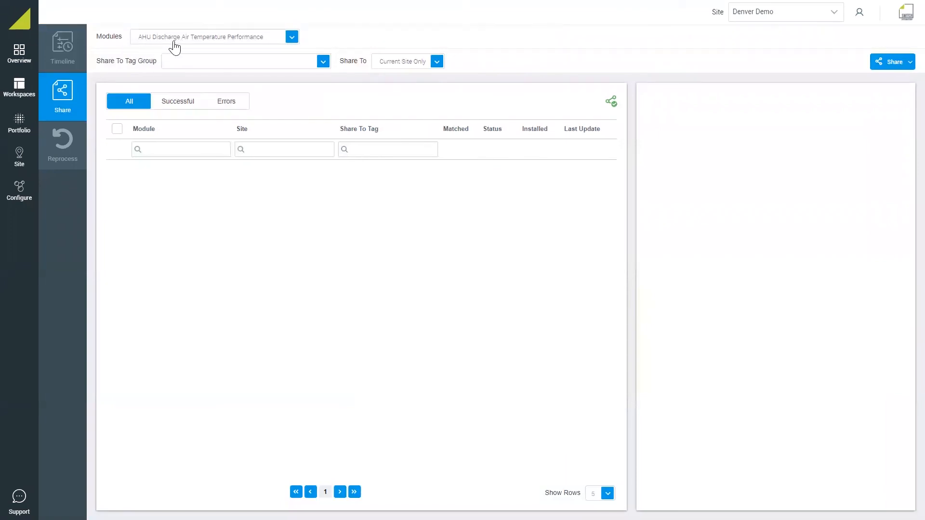
pyautogui.click(394, 64)
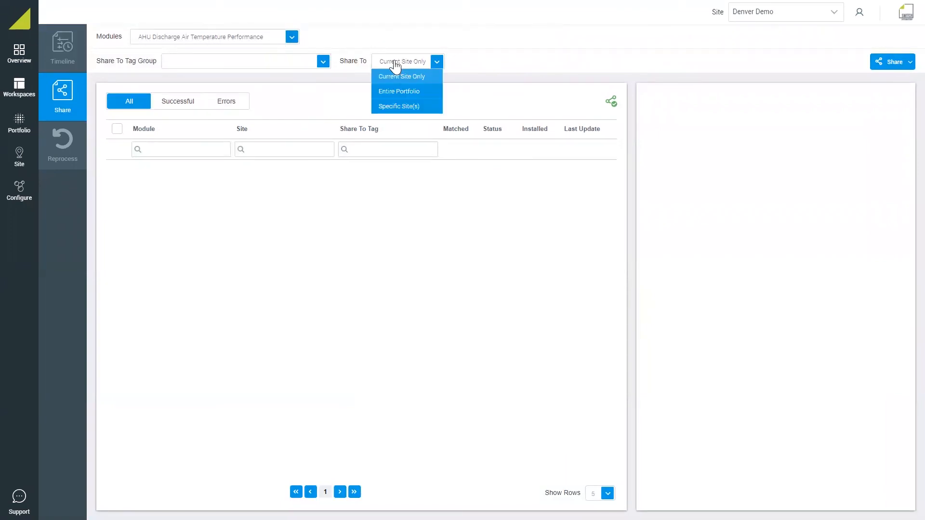
pyautogui.click(395, 107)
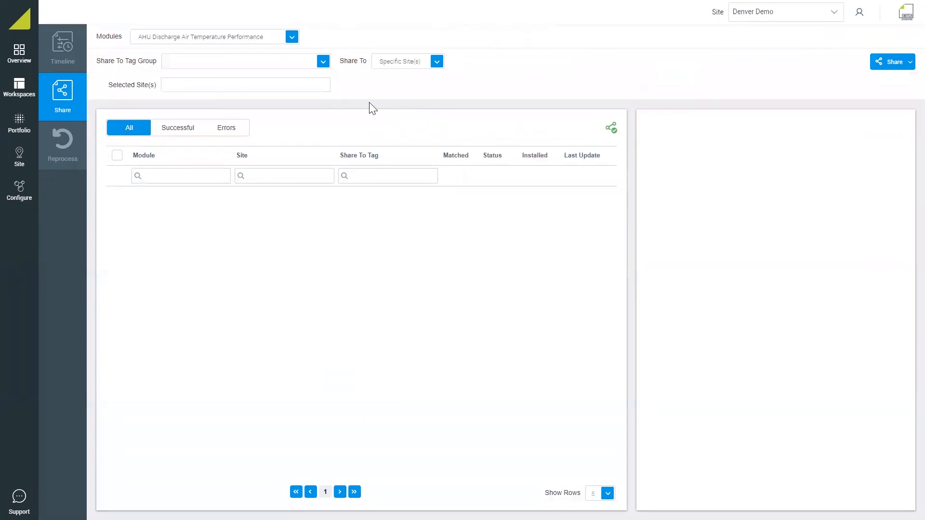
pyautogui.click(262, 87)
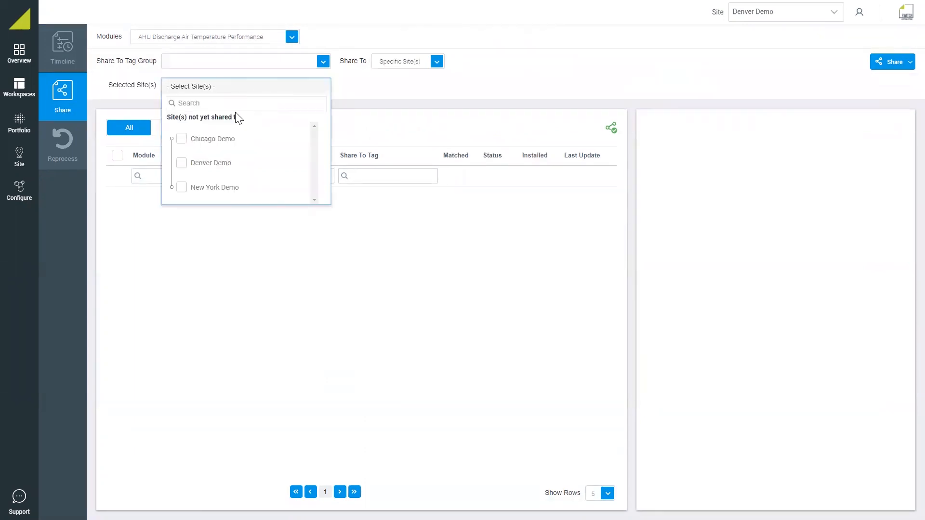
pyautogui.click(180, 169)
pyautogui.click(172, 65)
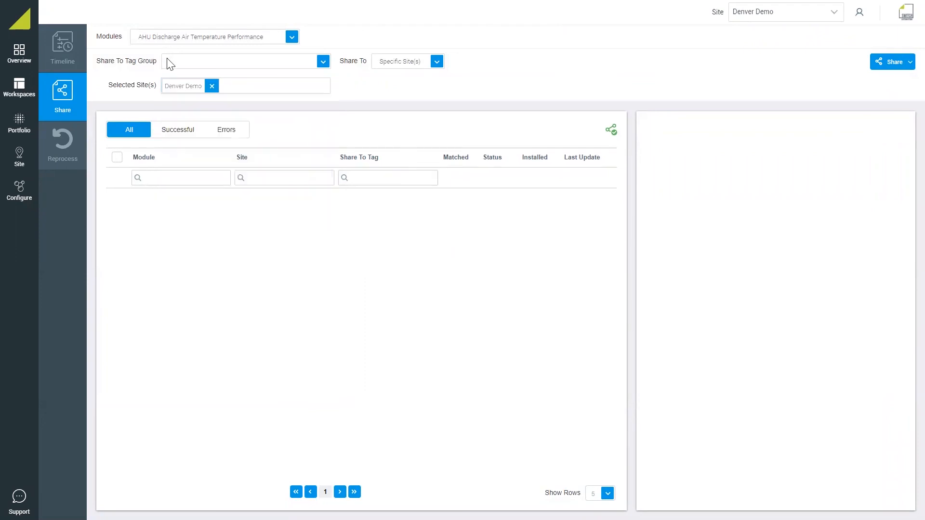
# Choose Air Handling Units as the tag group to share to and share the module
pyautogui.click(220, 68)
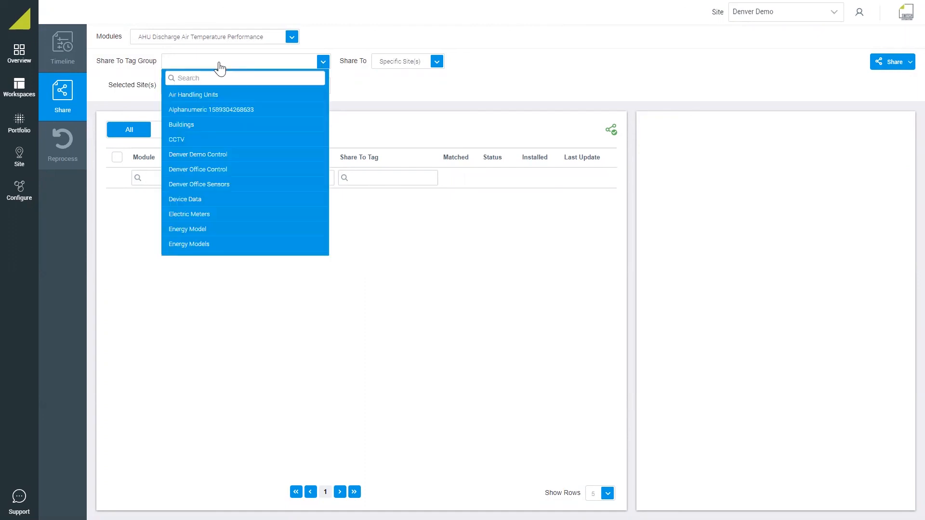
pyautogui.click(206, 96)
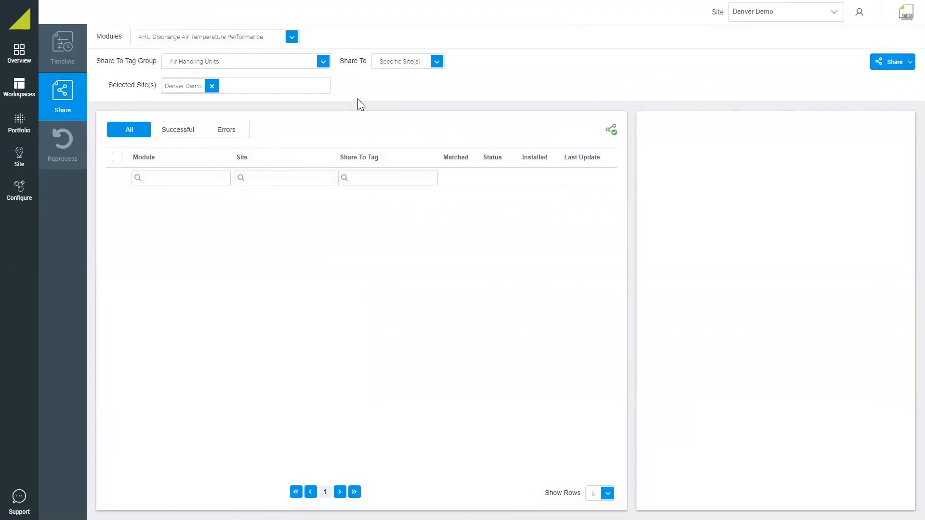
pyautogui.click(899, 67)
pyautogui.click(876, 81)
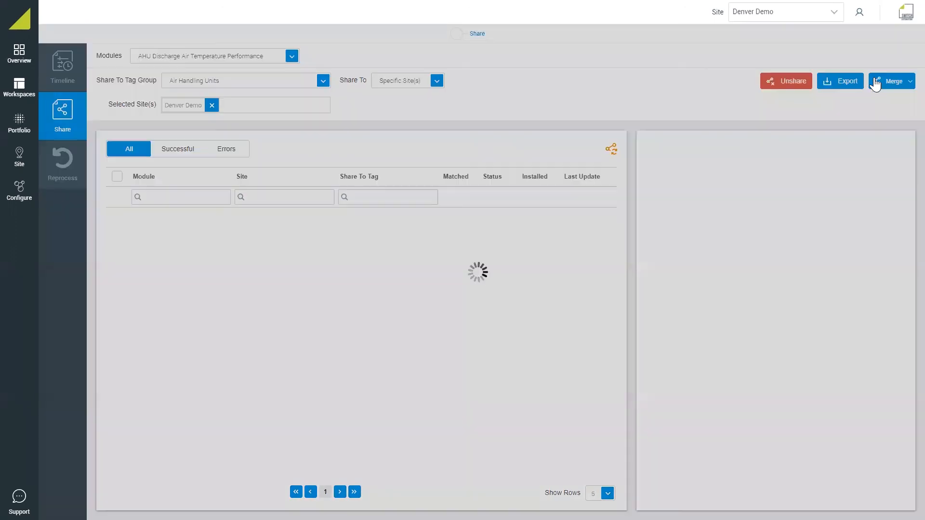